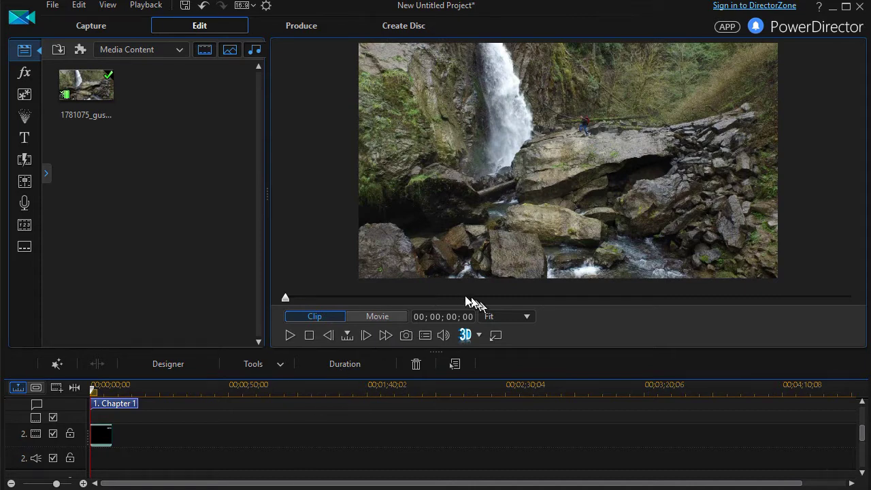
Step: Switch the preview to Movie mode so it plays the whole waterfall project
{"action": "left_click", "coordinate": [378, 316]}
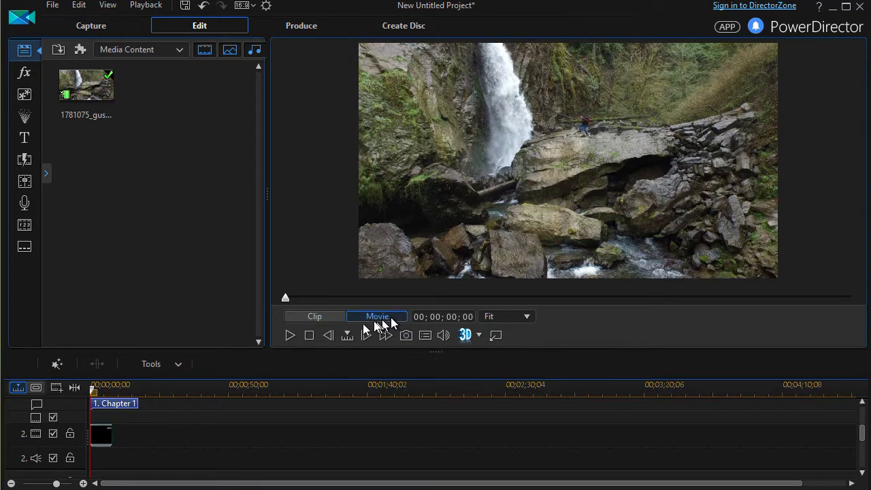
Step: Play the movie from the start and pause it at 00;00;11;19
{"action": "left_click", "coordinate": [288, 336]}
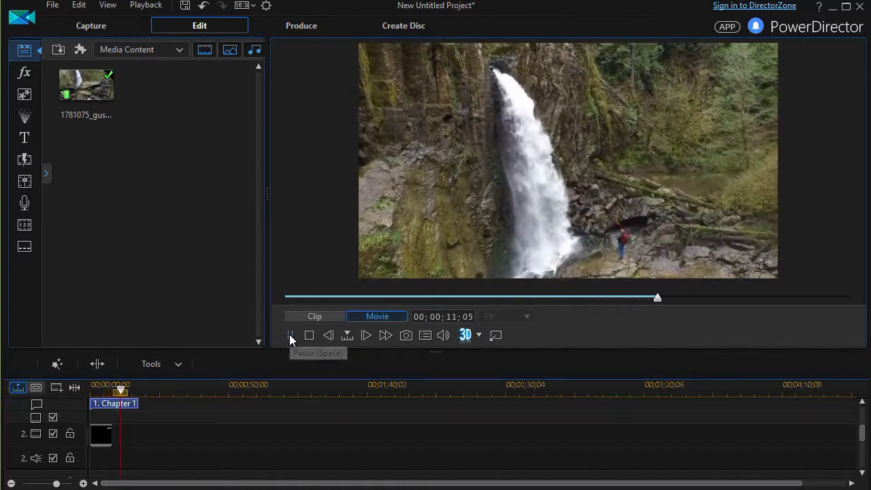
{"action": "left_click", "coordinate": [289, 334]}
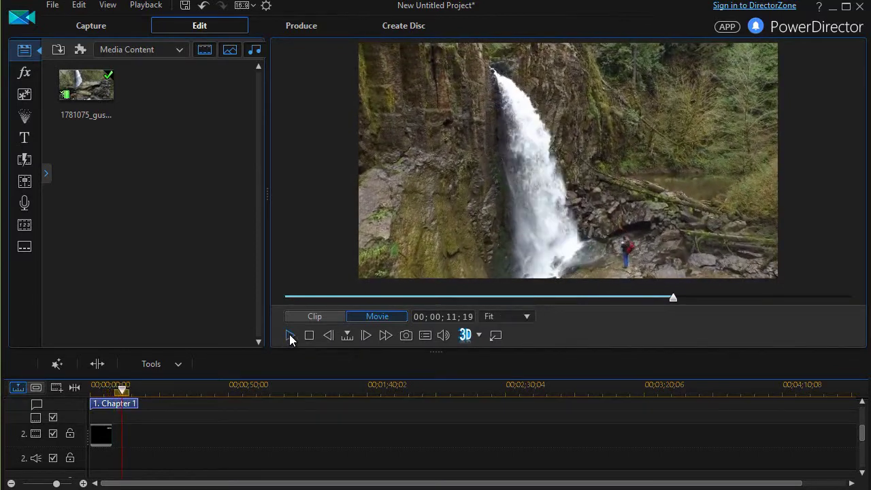
Step: Select the INTO THE WILD title clip on track 2 and open it in Title Designer
{"action": "left_click", "coordinate": [98, 439]}
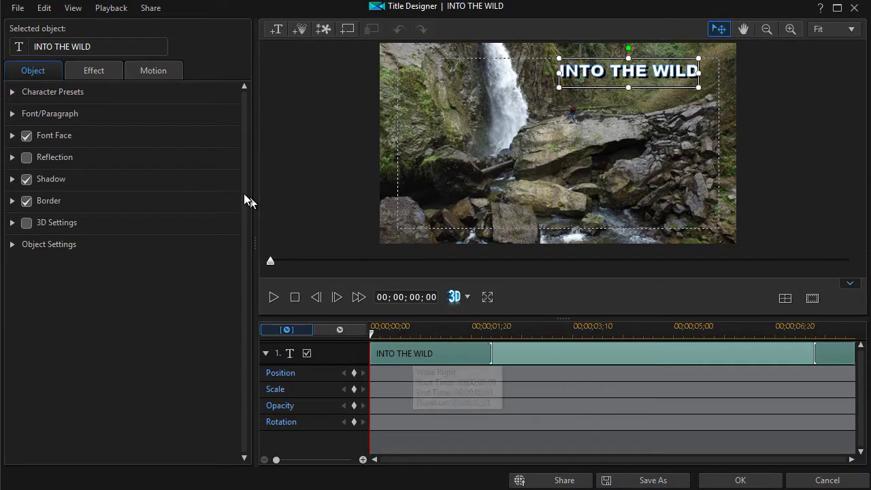
{"action": "left_click", "coordinate": [90, 75]}
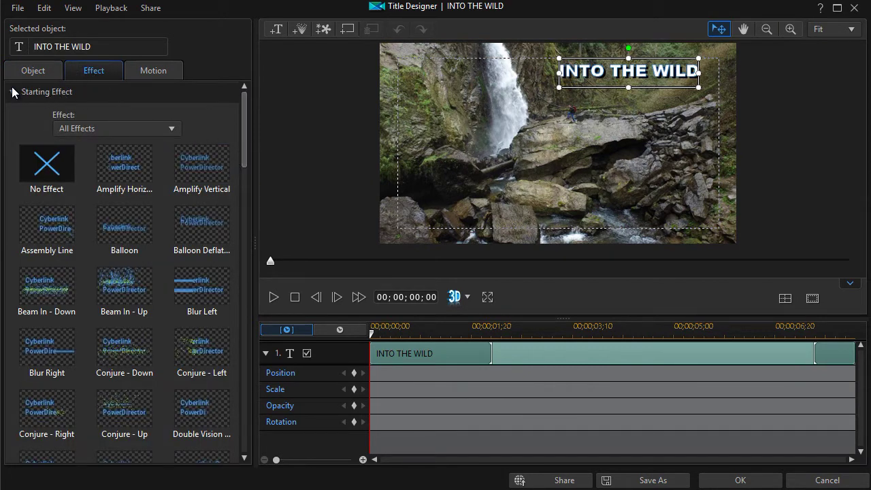
{"action": "left_click_drag", "start_coordinate": [243, 129], "coordinate": [235, 446]}
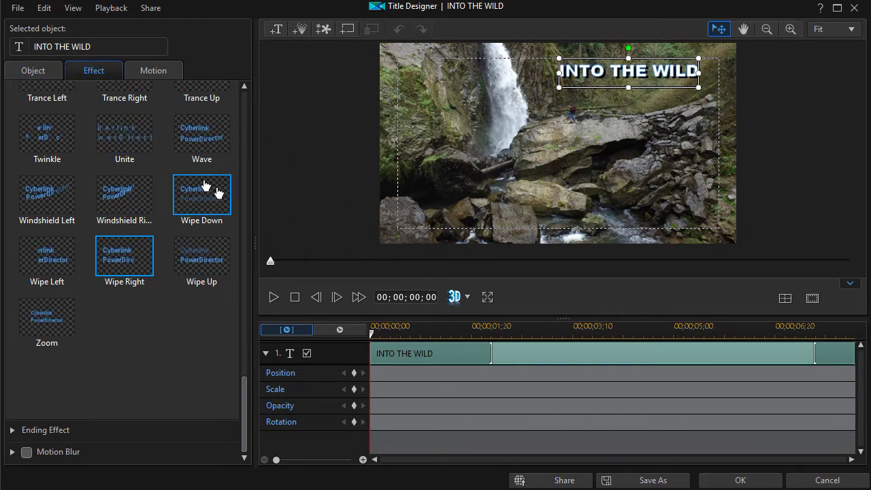
{"action": "left_click", "coordinate": [30, 74]}
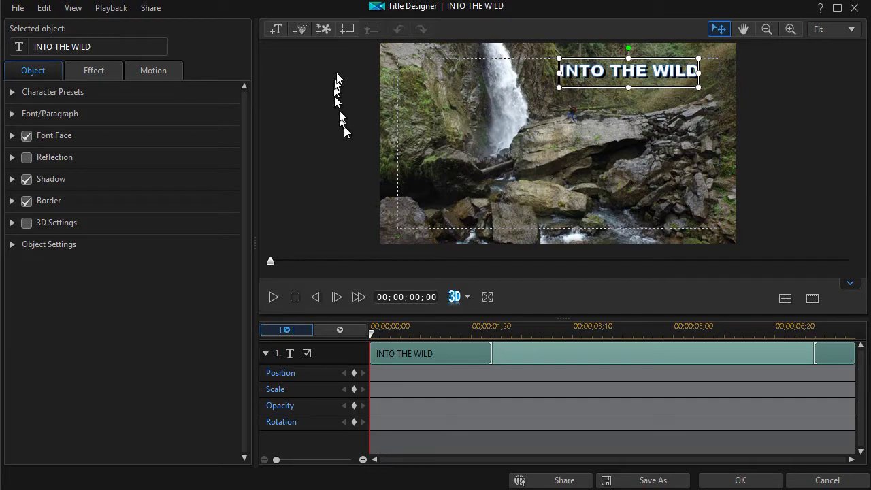
{"action": "left_click", "coordinate": [323, 29]}
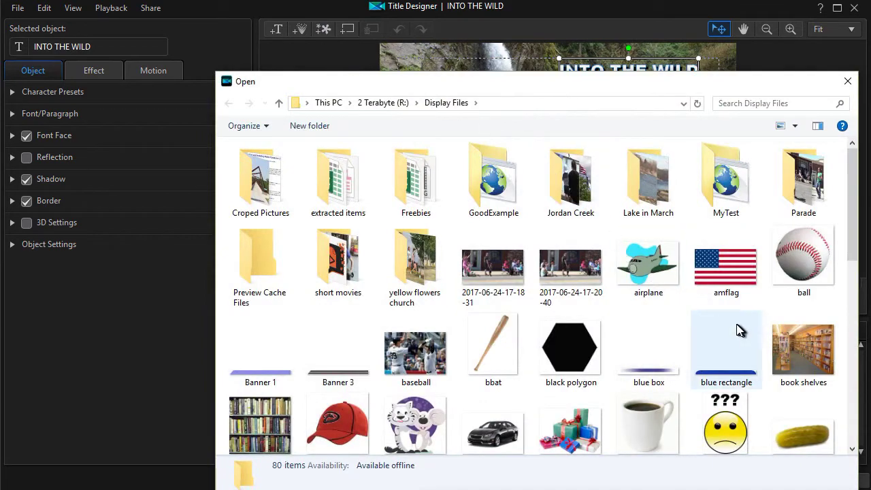
Step: Insert green fade bar.png from the Display Files folder as the title's second layer
{"action": "scroll", "coordinate": [740, 330], "scroll_direction": "down", "scroll_amount": 5}
{"action": "scroll", "coordinate": [728, 330], "scroll_direction": "up", "scroll_amount": 5}
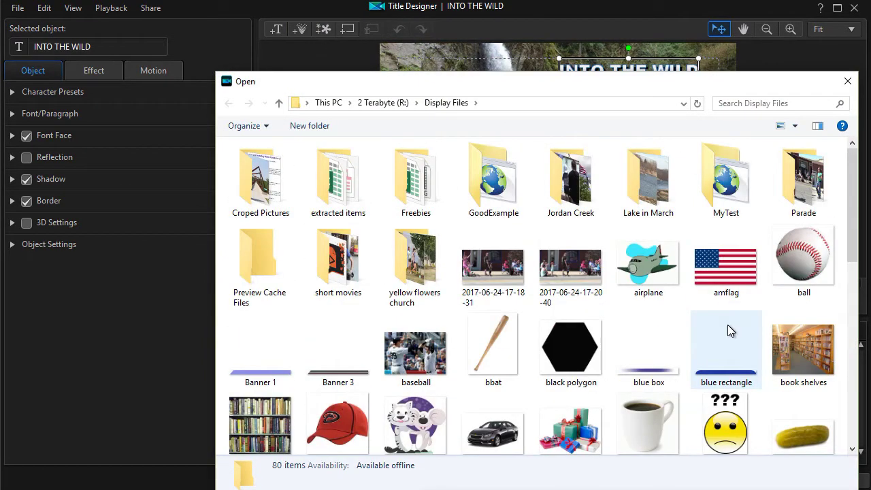
{"action": "scroll", "coordinate": [726, 331], "scroll_direction": "down", "scroll_amount": 5}
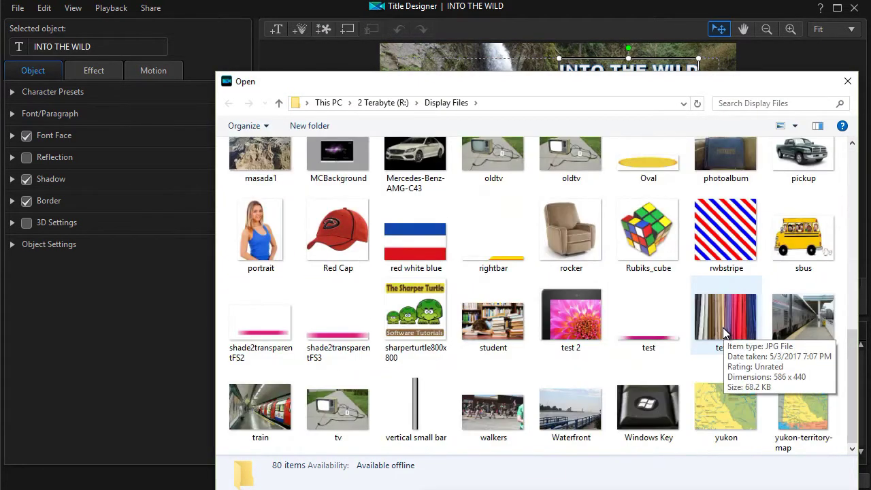
{"action": "scroll", "coordinate": [724, 334], "scroll_direction": "up", "scroll_amount": 2}
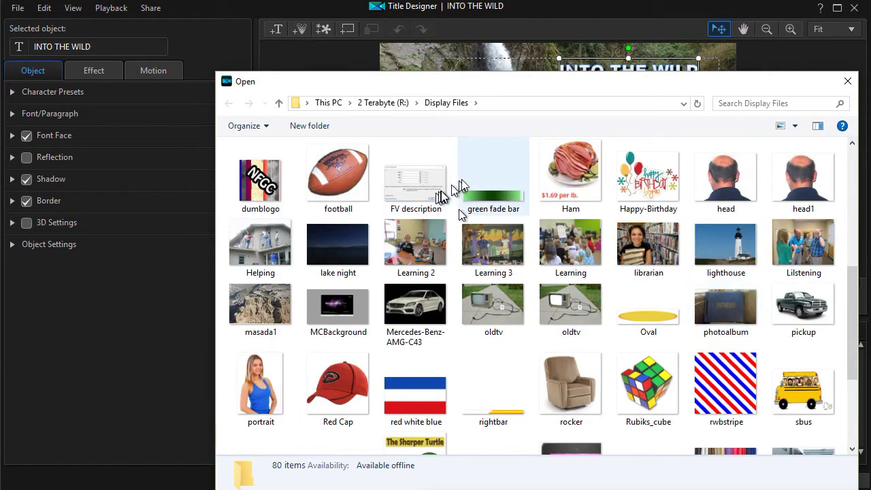
{"action": "double_click", "coordinate": [492, 195]}
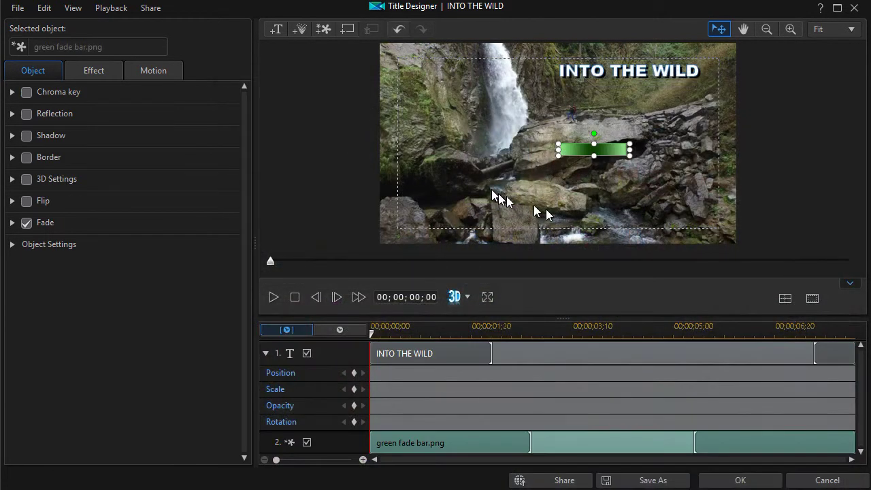
{"action": "left_click", "coordinate": [580, 146]}
Step: Collapse the INTO THE WILD layer and move the green fade bar layer to the top
{"action": "left_click", "coordinate": [264, 354]}
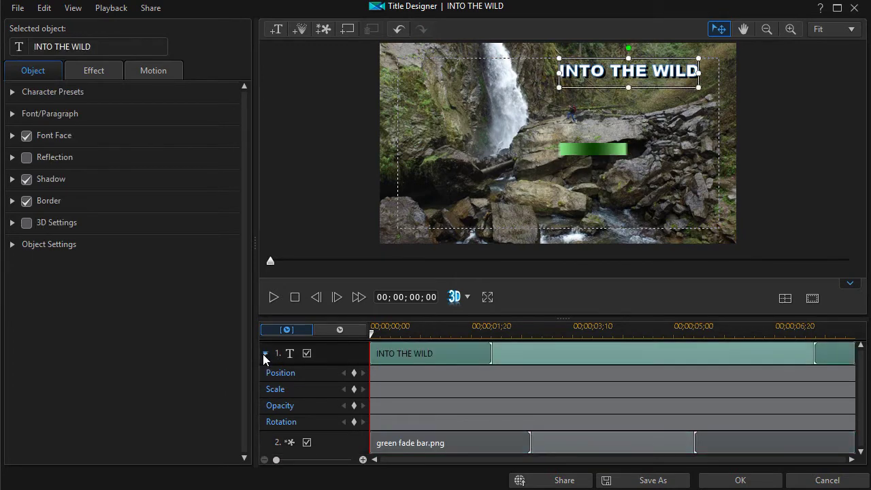
{"action": "left_click", "coordinate": [264, 353]}
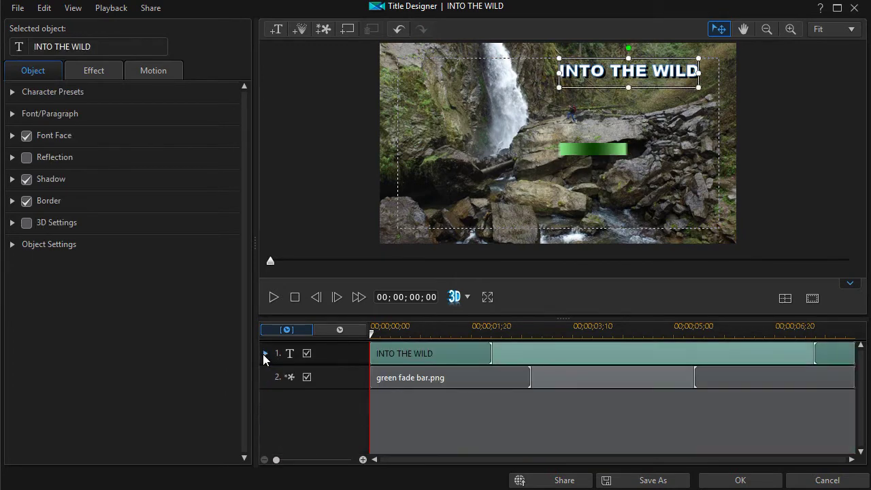
{"action": "left_click", "coordinate": [330, 376]}
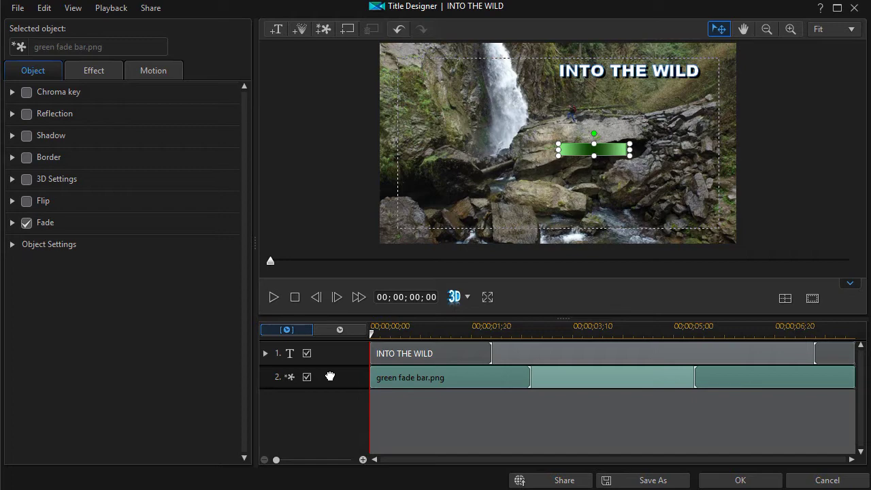
{"action": "left_click_drag", "start_coordinate": [330, 376], "coordinate": [334, 355]}
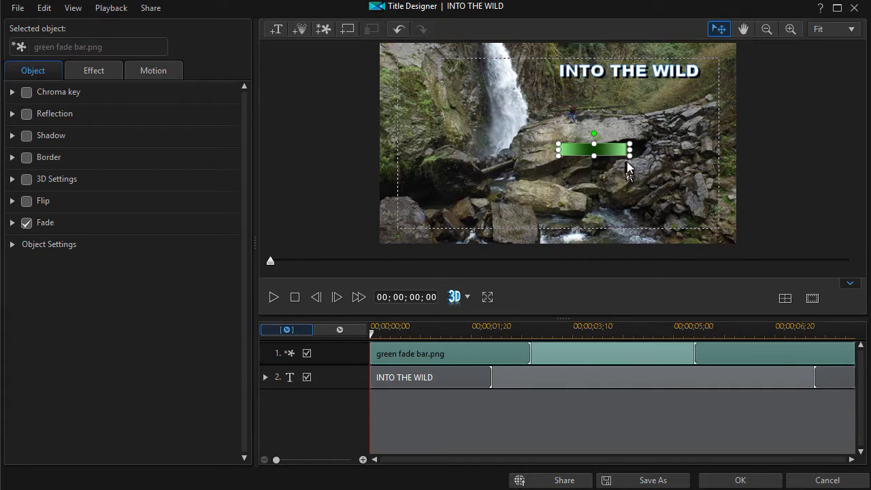
Step: Enlarge and widen the green fade bar and position it right behind the INTO THE WILD text
{"action": "left_click_drag", "start_coordinate": [630, 155], "coordinate": [714, 217]}
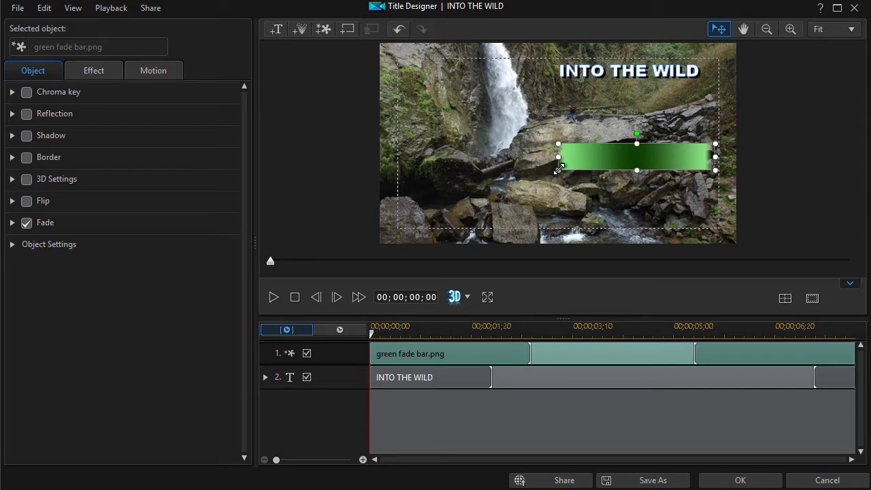
{"action": "left_click_drag", "start_coordinate": [558, 170], "coordinate": [542, 174]}
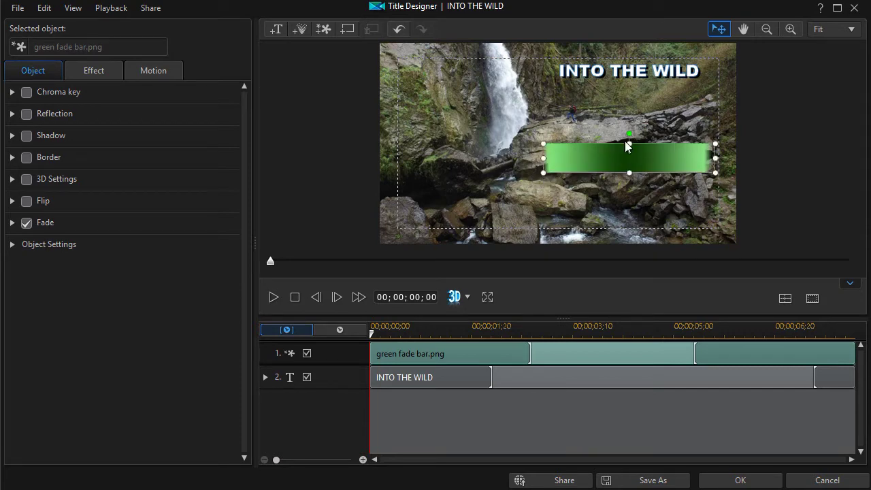
{"action": "left_click", "coordinate": [615, 109]}
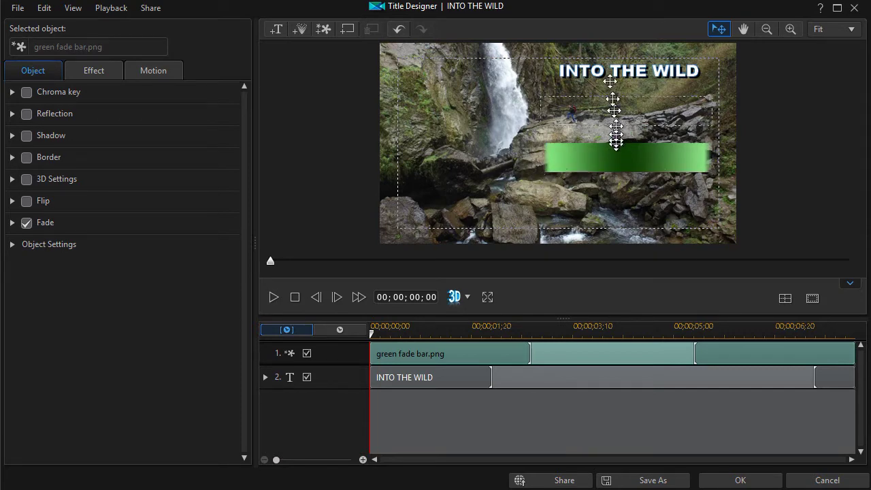
{"action": "left_click_drag", "start_coordinate": [605, 59], "coordinate": [619, 60]}
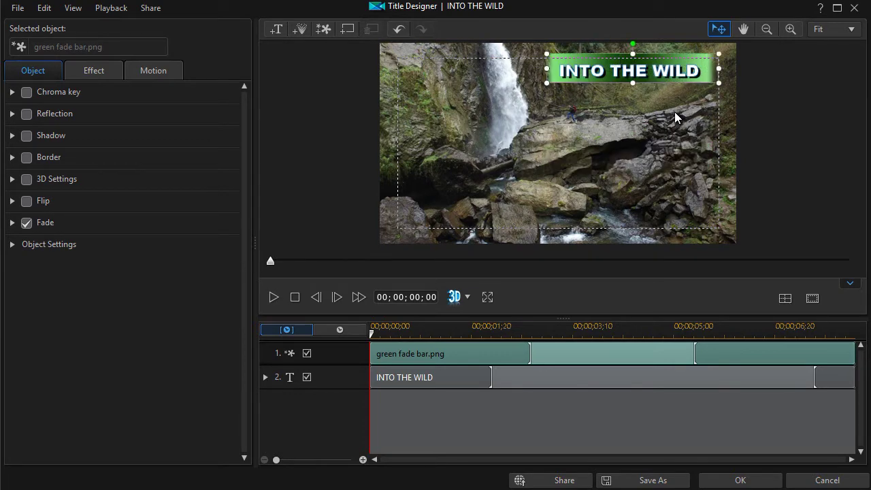
{"action": "key", "text": "Down"}
{"action": "key", "text": "Down"}
{"action": "key", "text": "Down"}
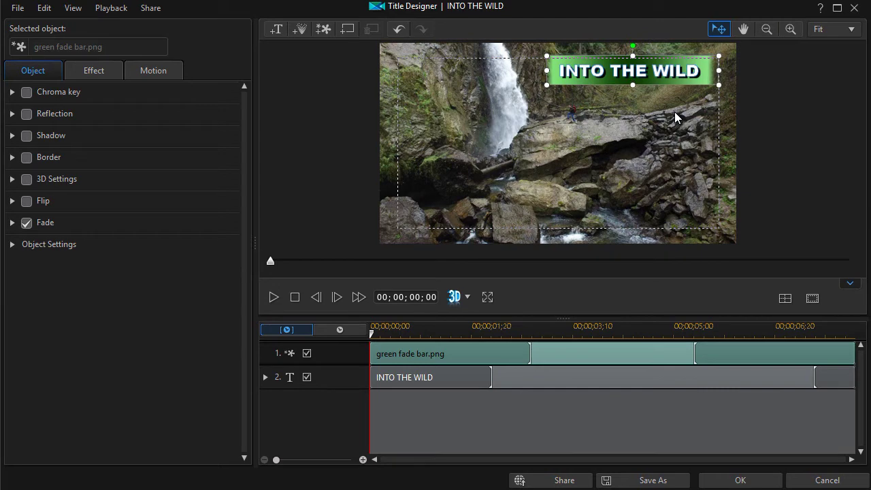
{"action": "left_click", "coordinate": [647, 172]}
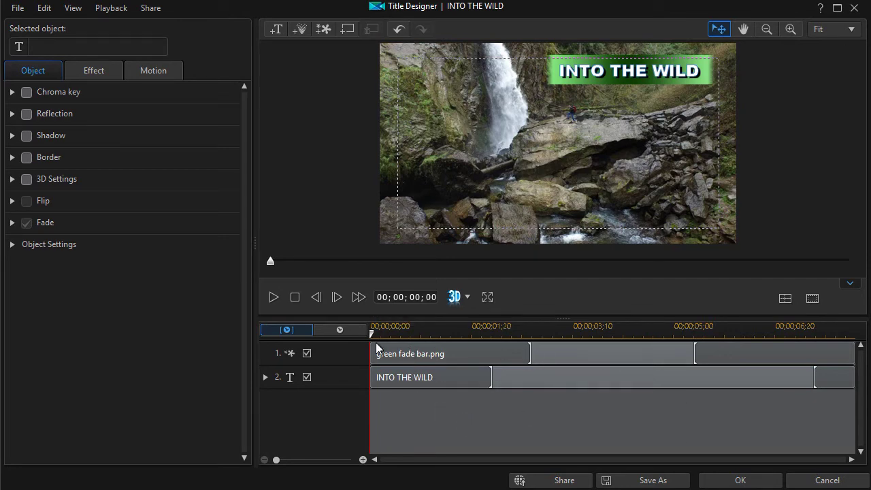
{"action": "left_click", "coordinate": [272, 299]}
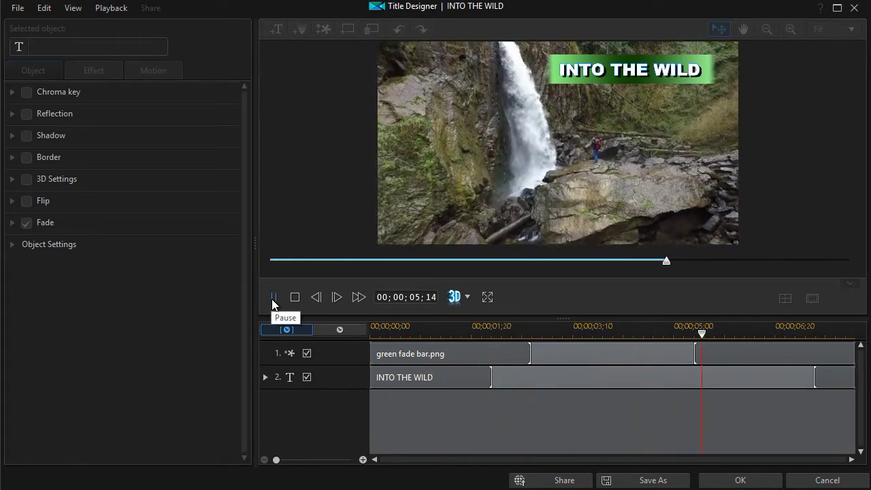
{"action": "left_click", "coordinate": [272, 300]}
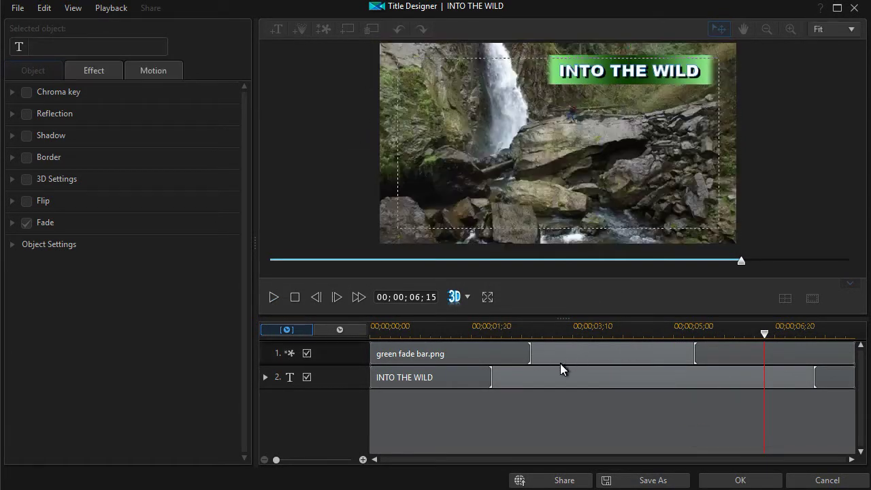
{"action": "left_click", "coordinate": [559, 362]}
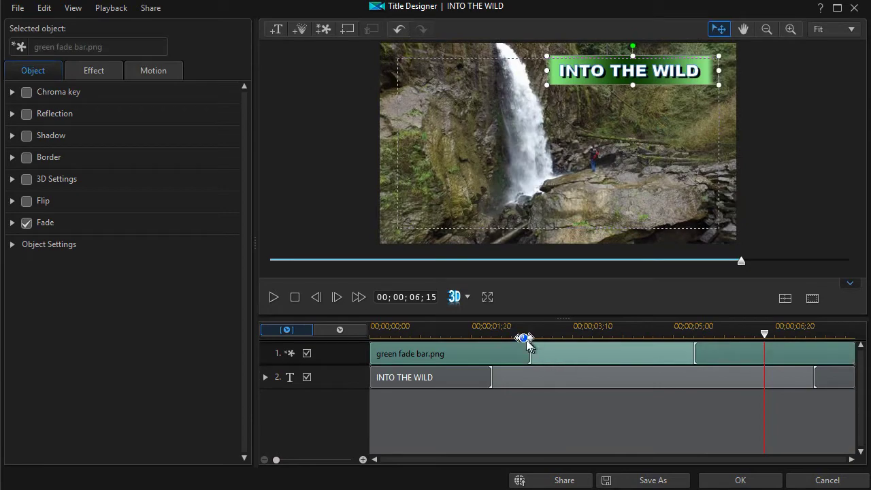
Step: Insert yukon.gif as track 3 and drag the map to the video's lower-right corner
{"action": "left_click", "coordinate": [322, 29]}
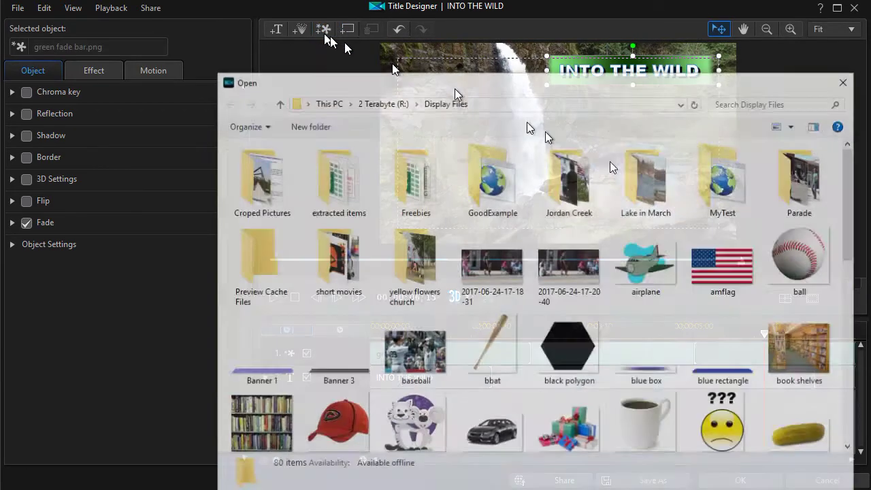
{"action": "scroll", "coordinate": [855, 243], "scroll_direction": "down", "scroll_amount": 5}
{"action": "scroll", "coordinate": [855, 242], "scroll_direction": "up", "scroll_amount": 5}
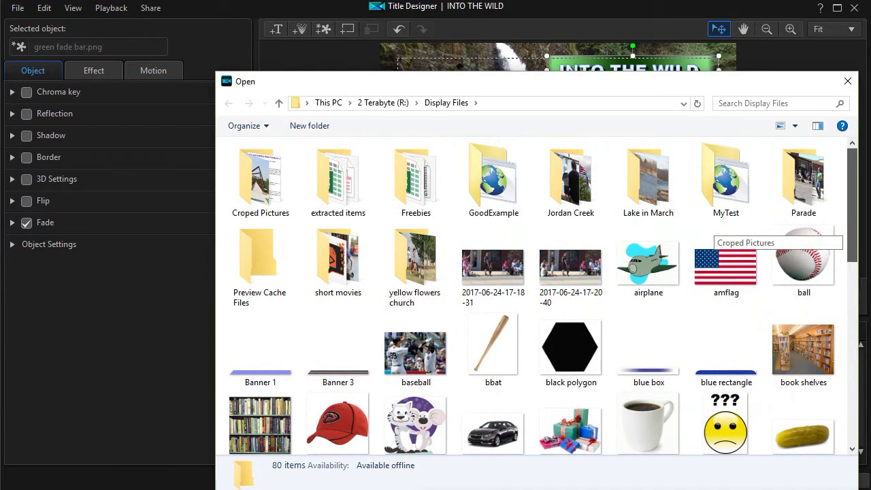
{"action": "scroll", "coordinate": [848, 437], "scroll_direction": "down", "scroll_amount": 10}
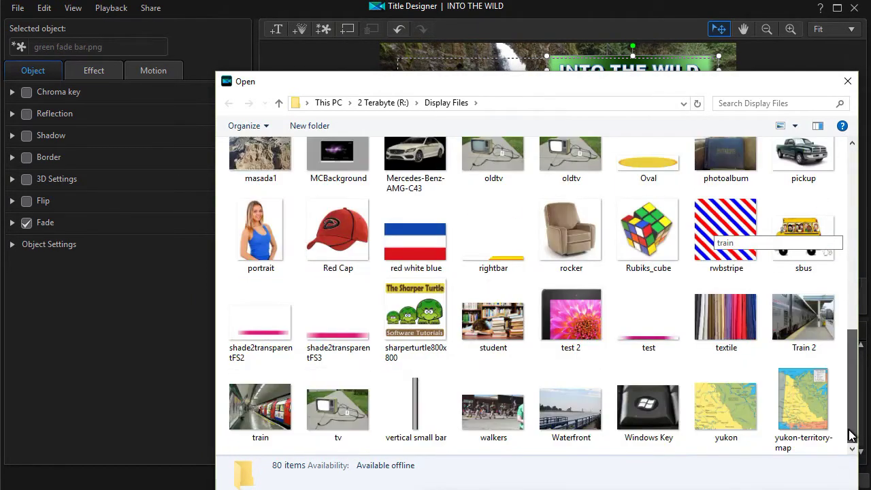
{"action": "double_click", "coordinate": [716, 399]}
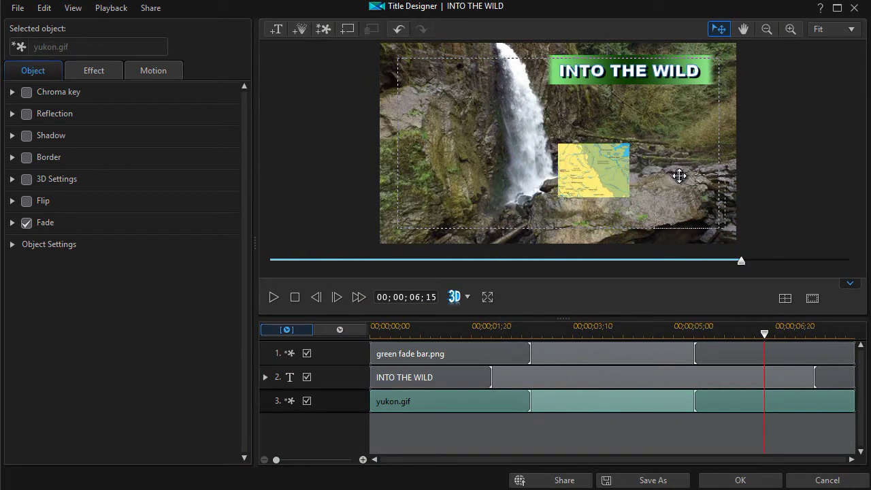
{"action": "left_click_drag", "start_coordinate": [578, 148], "coordinate": [667, 179]}
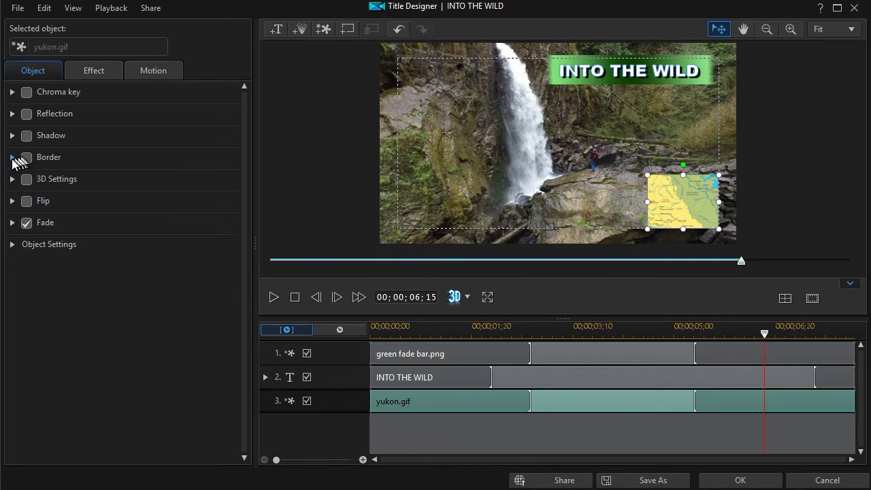
Step: Enable a darkened green uniform-colour border on the yukon map with Size 5 and Blur 4
{"action": "left_click", "coordinate": [11, 160]}
{"action": "left_click", "coordinate": [27, 157]}
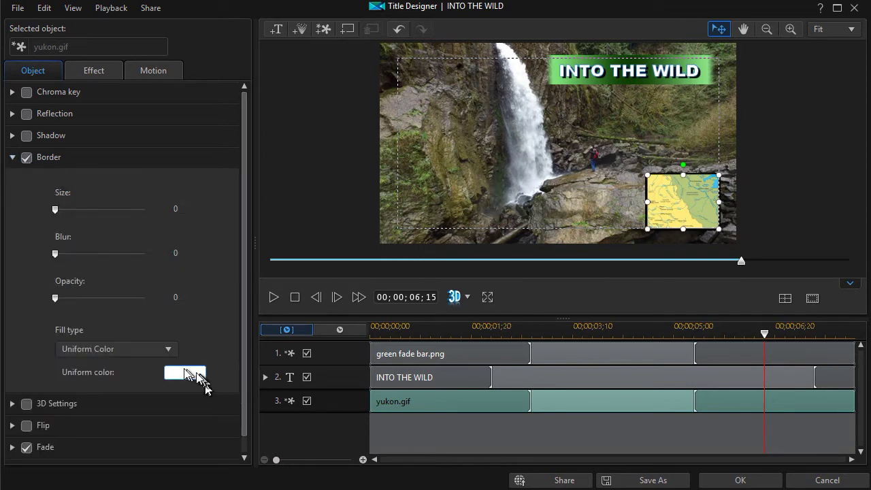
{"action": "left_click", "coordinate": [185, 374]}
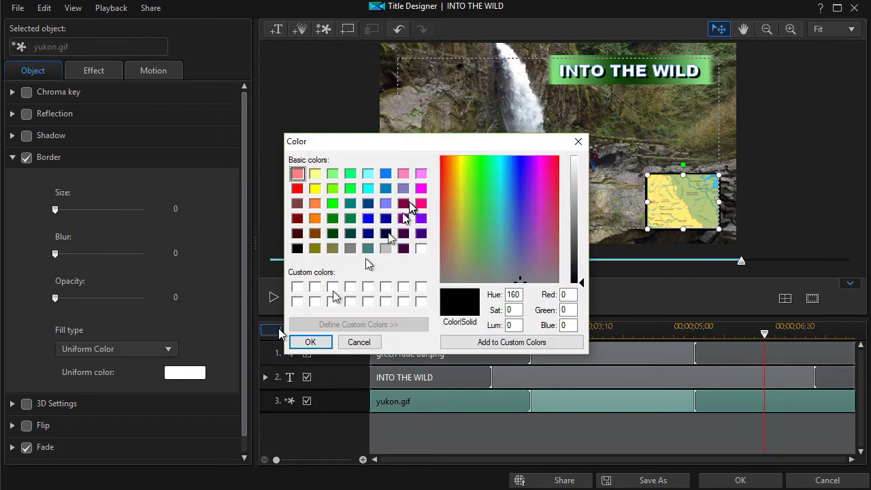
{"action": "left_click", "coordinate": [332, 219]}
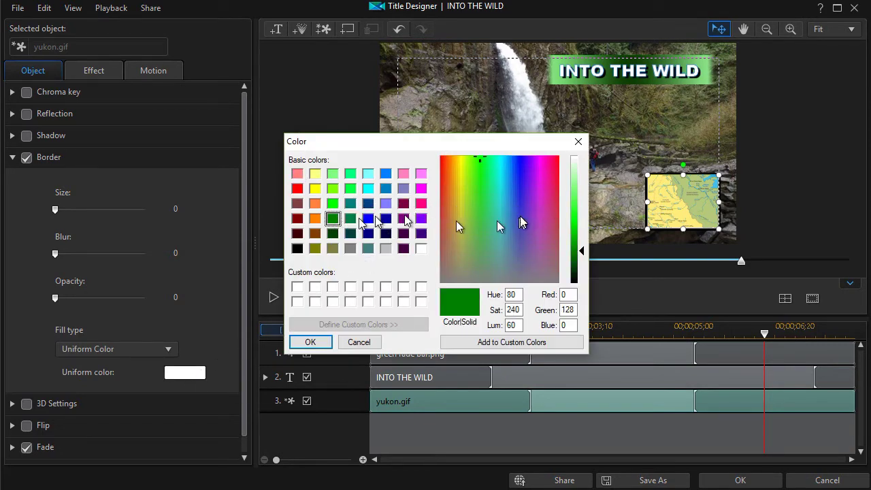
{"action": "left_click", "coordinate": [579, 260]}
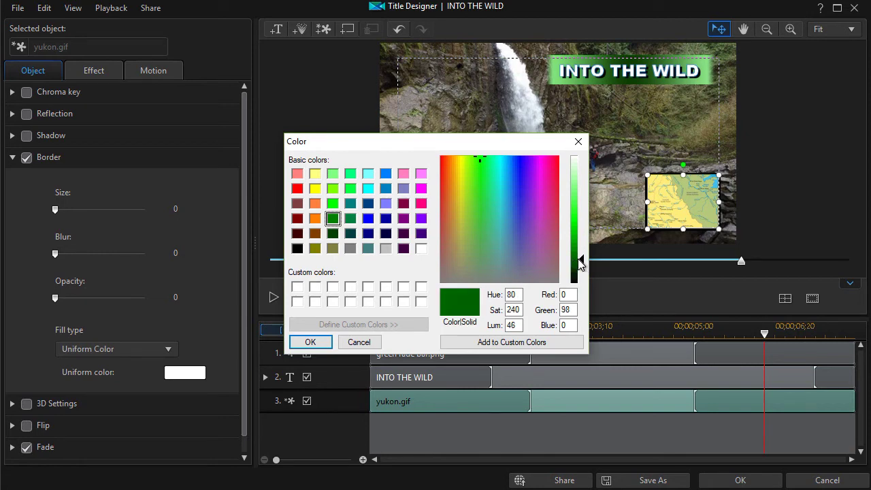
{"action": "left_click", "coordinate": [321, 342]}
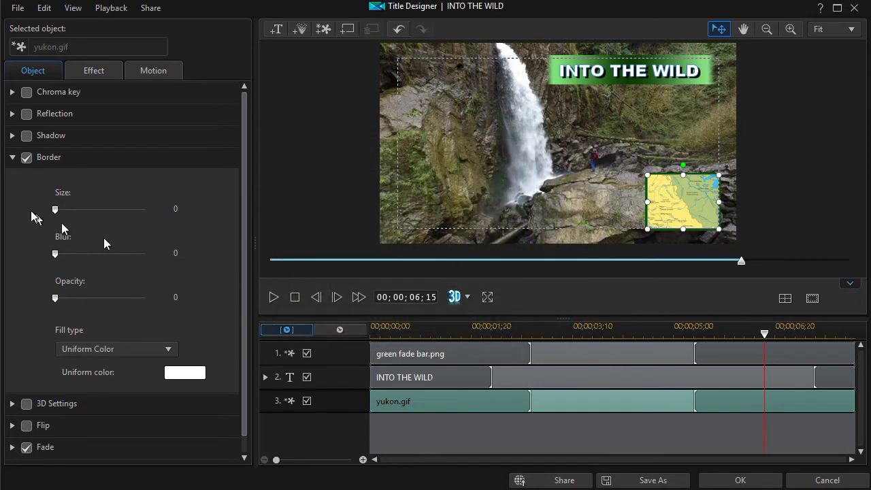
{"action": "left_click_drag", "start_coordinate": [55, 209], "coordinate": [100, 212]}
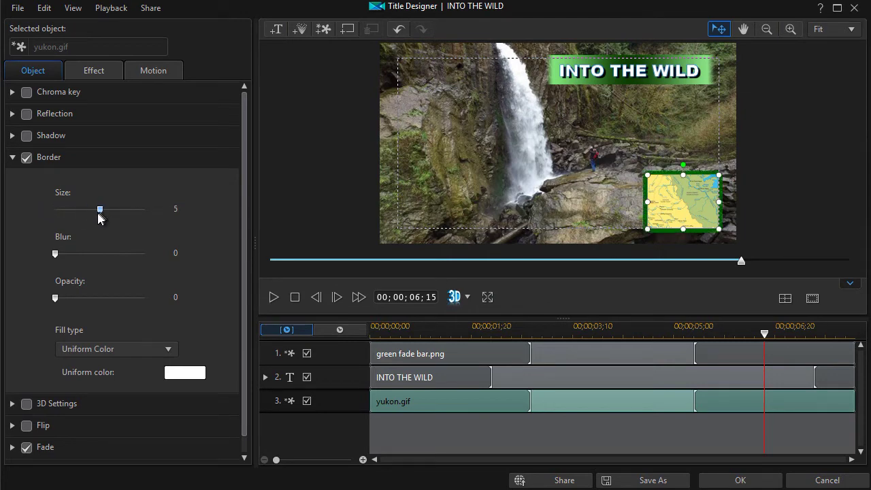
{"action": "left_click_drag", "start_coordinate": [56, 253], "coordinate": [104, 259]}
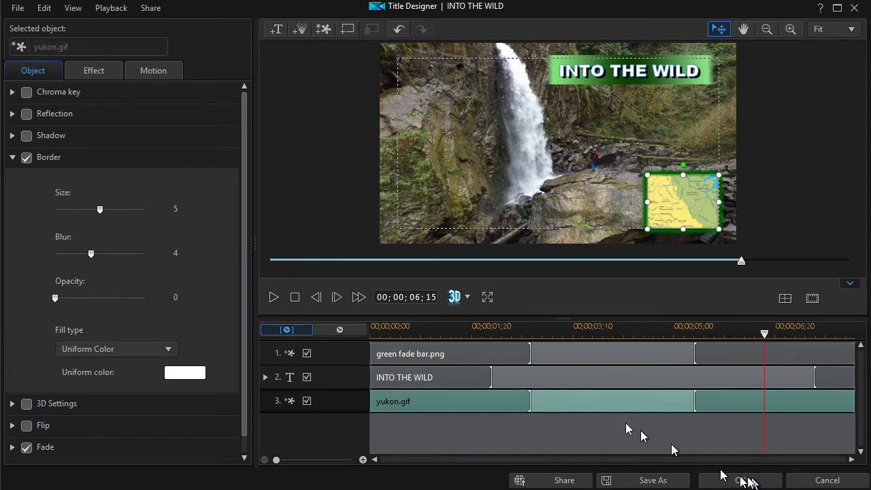
{"action": "left_click", "coordinate": [272, 260]}
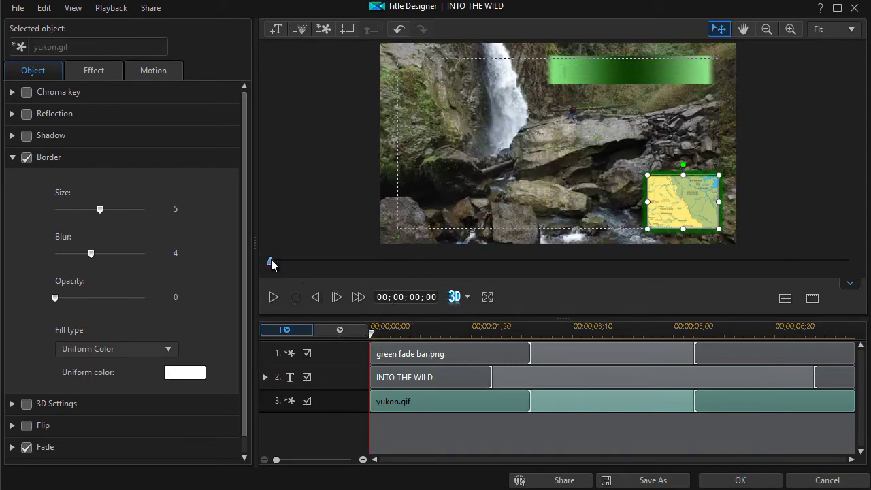
{"action": "left_click", "coordinate": [273, 295]}
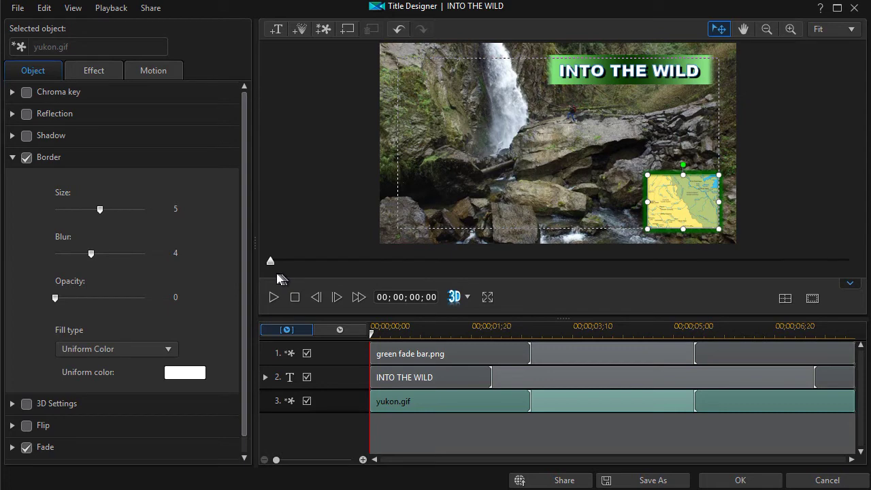
{"action": "left_click", "coordinate": [274, 298]}
{"action": "left_click", "coordinate": [713, 481]}
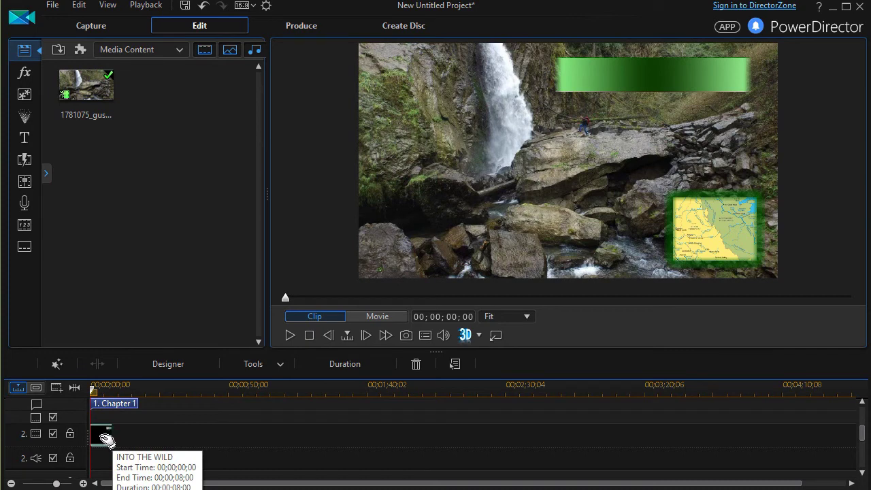
Step: Play the movie and pause once INTO THE WILD has fully wiped in, around 00;00;02;08
{"action": "left_click_drag", "start_coordinate": [112, 436], "coordinate": [165, 396]}
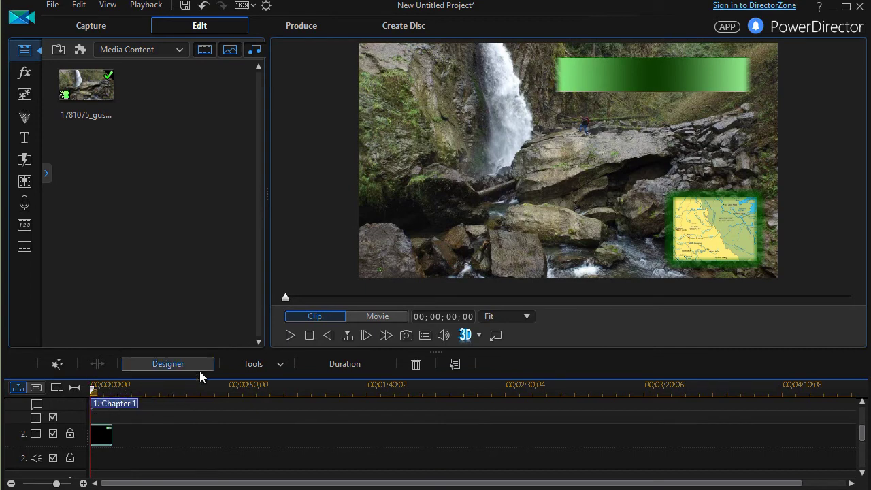
{"action": "left_click", "coordinate": [290, 335]}
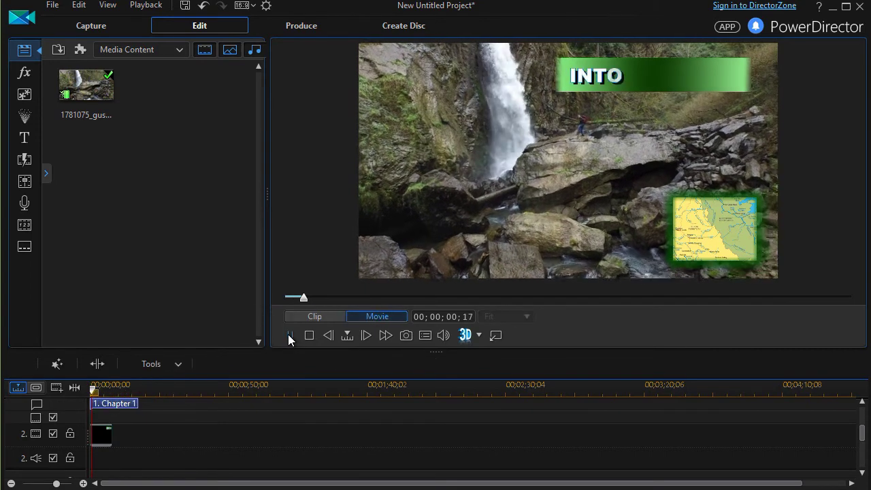
{"action": "left_click", "coordinate": [289, 334]}
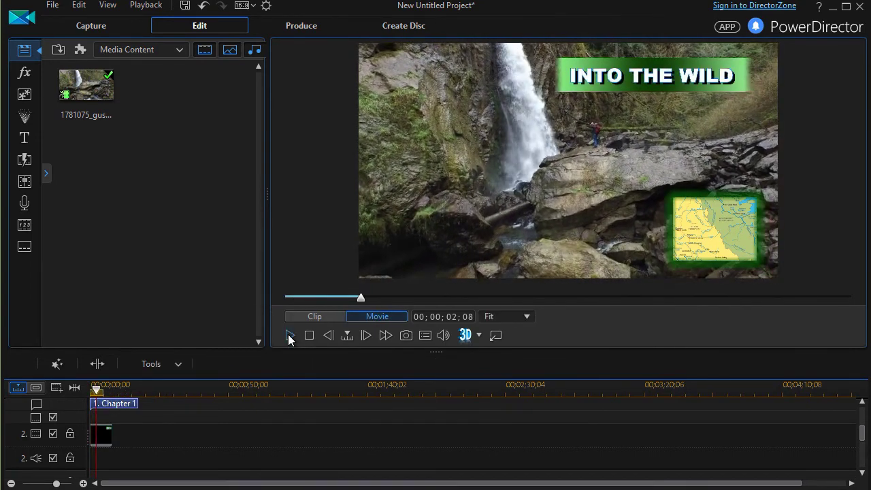